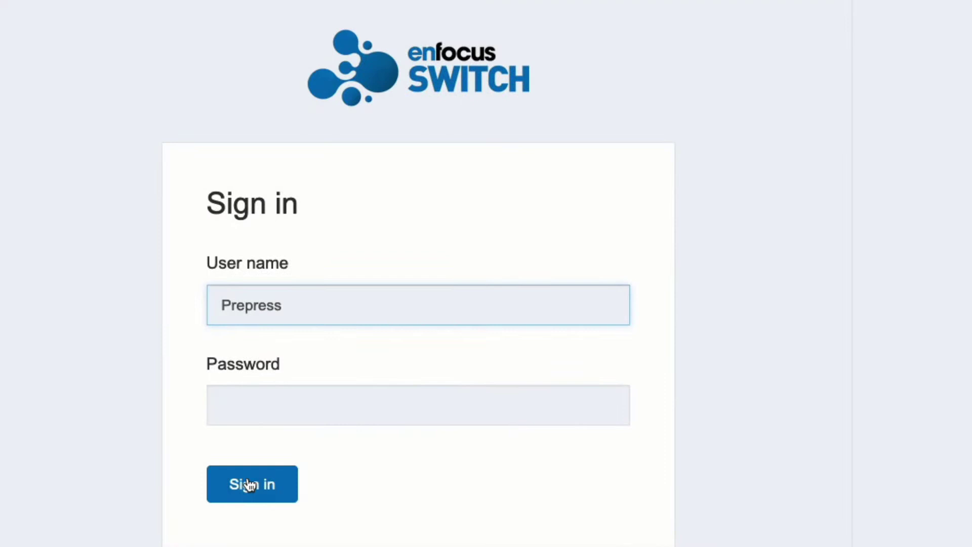
Sign in to the Enfocus Switch Web Portal with the entered user name.
left_click(250, 482)
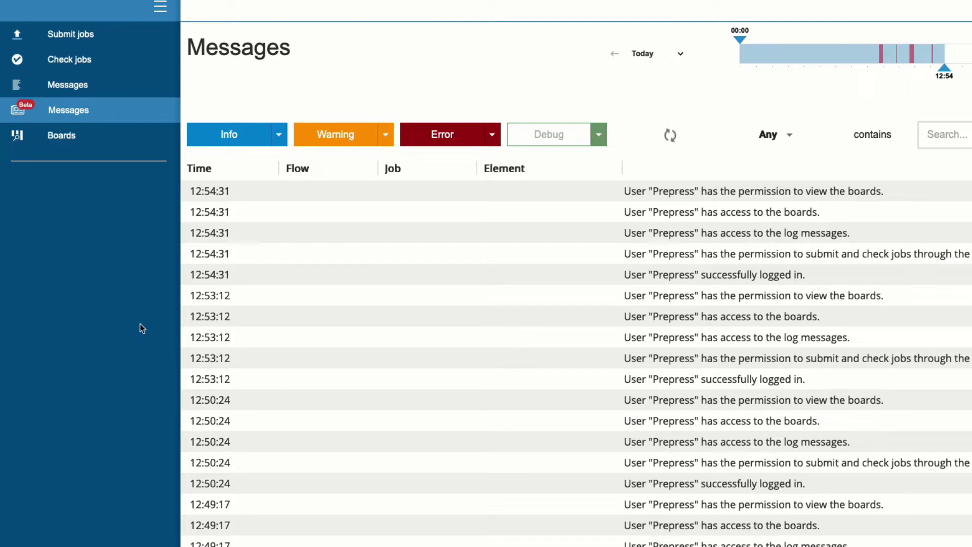
Hide Info messages and narrow the log's time range to start at 11:50.
left_click(240, 136)
left_click(335, 136)
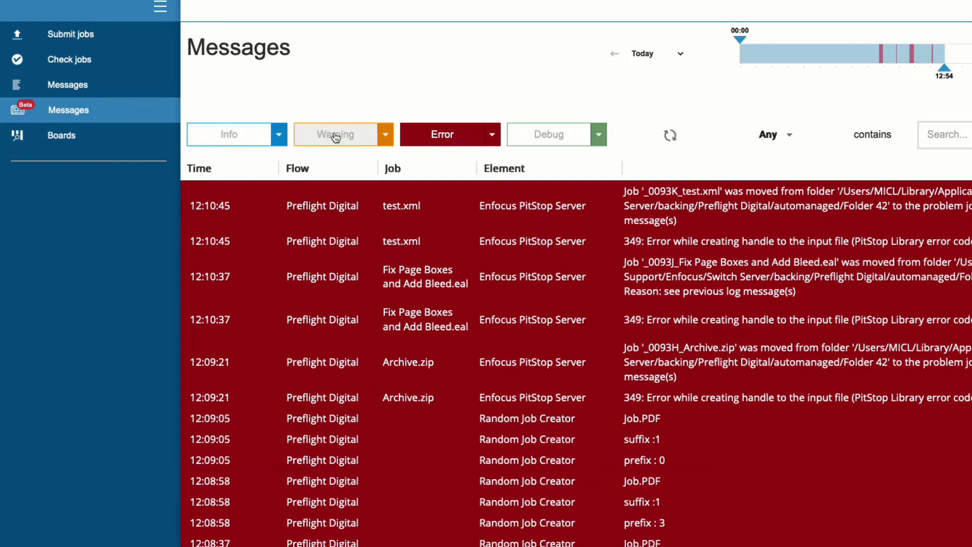
left_click(334, 135)
left_click(243, 137)
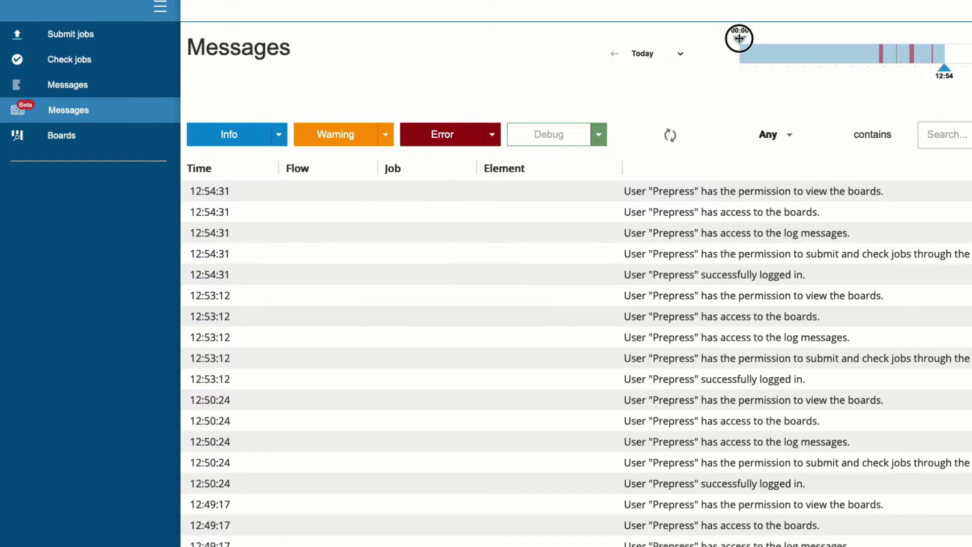
left_click_drag(739, 38, 935, 67)
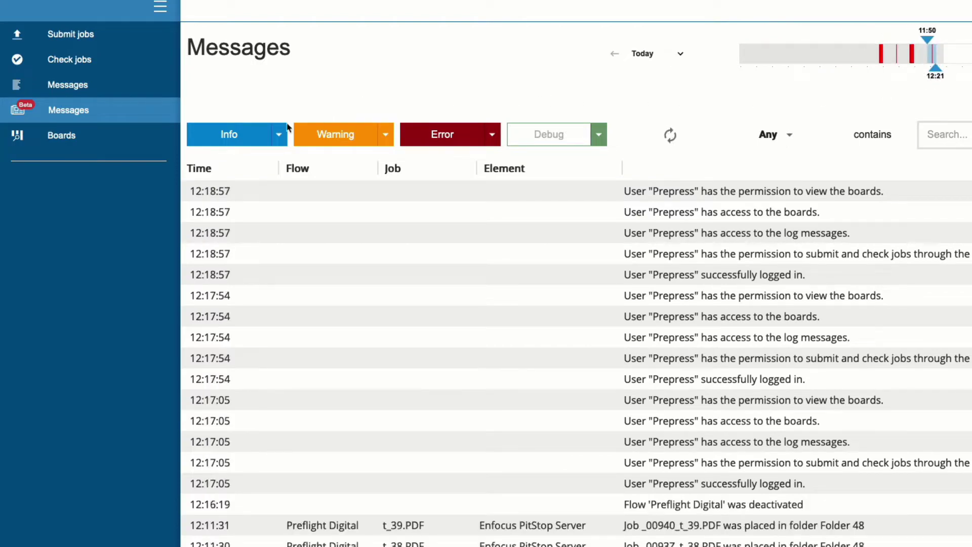
left_click(241, 137)
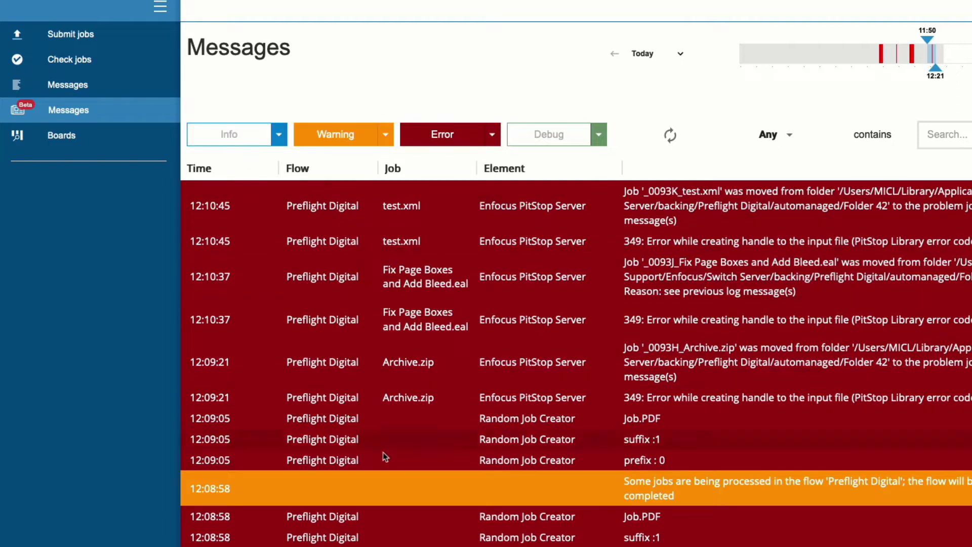
left_click_drag(676, 496, 629, 486)
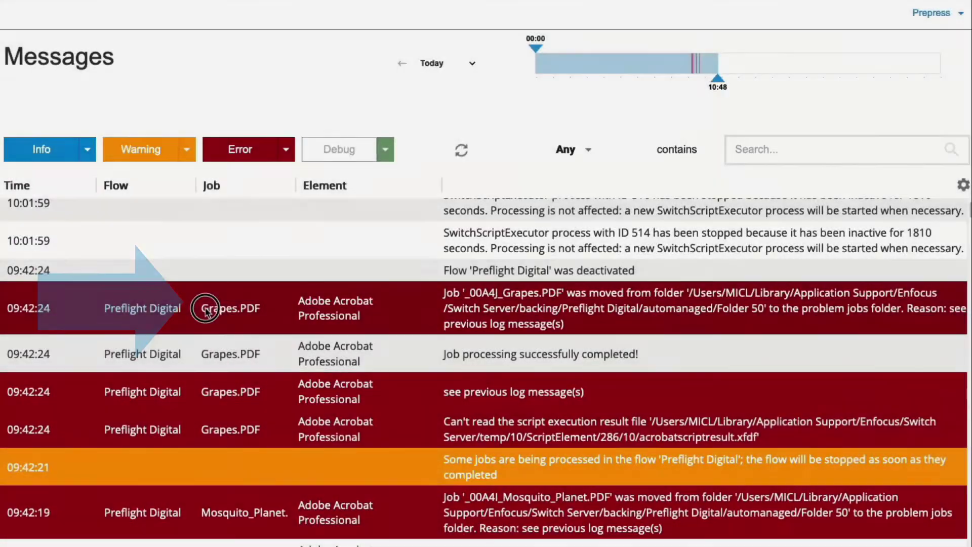
Filter the messages to jobs named 'Grapes', then remove that filter.
left_click_drag(202, 309, 237, 315)
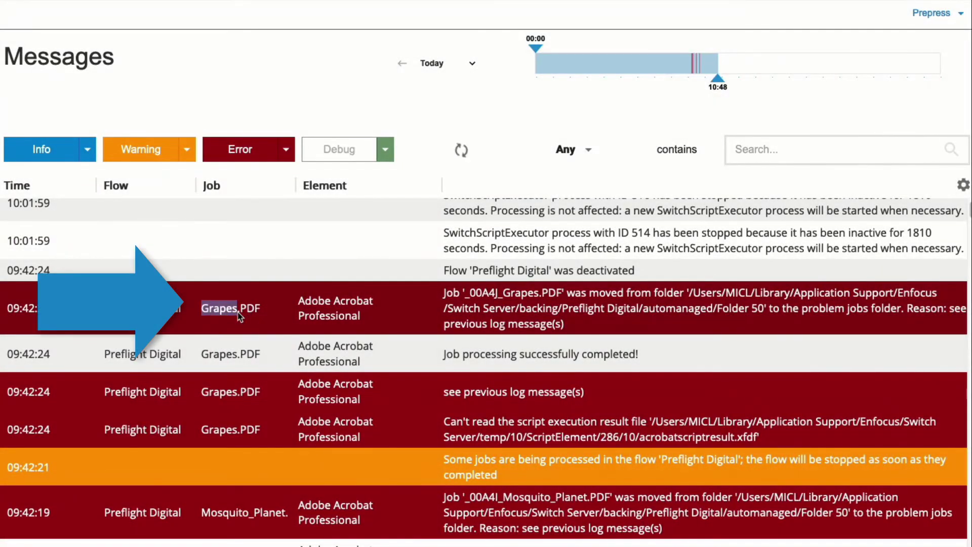
left_click(224, 282)
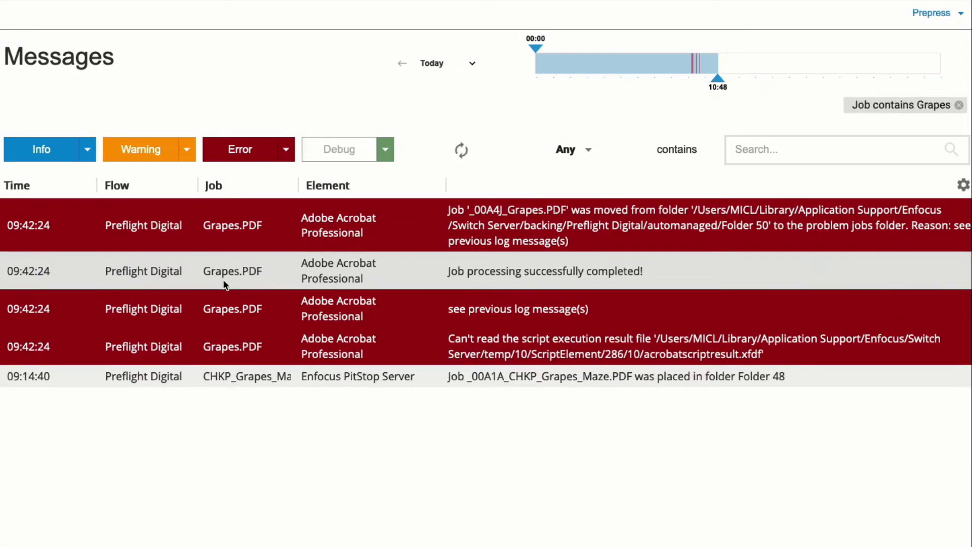
left_click(960, 106)
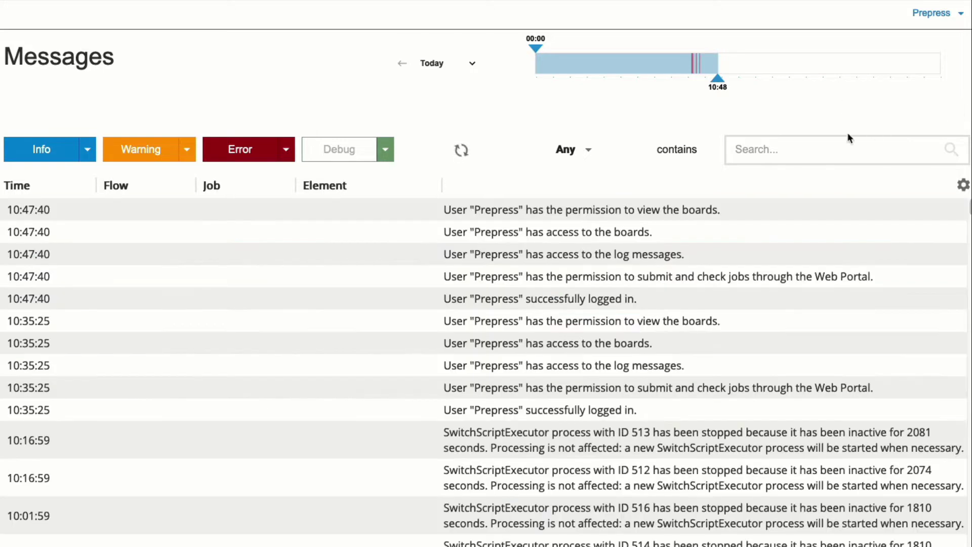
Search only the message text for 'job.'.
left_click(589, 153)
left_click(592, 292)
left_click(758, 150)
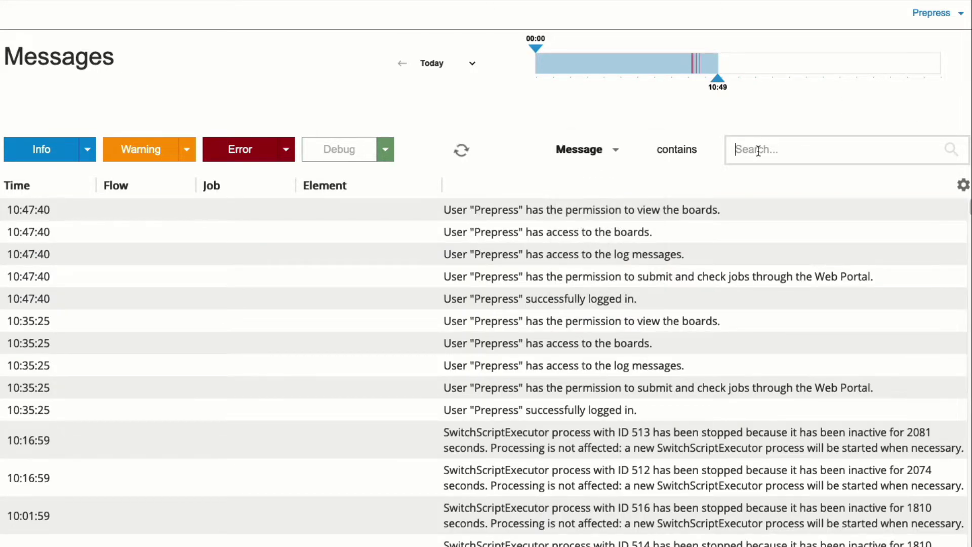
type("job.")
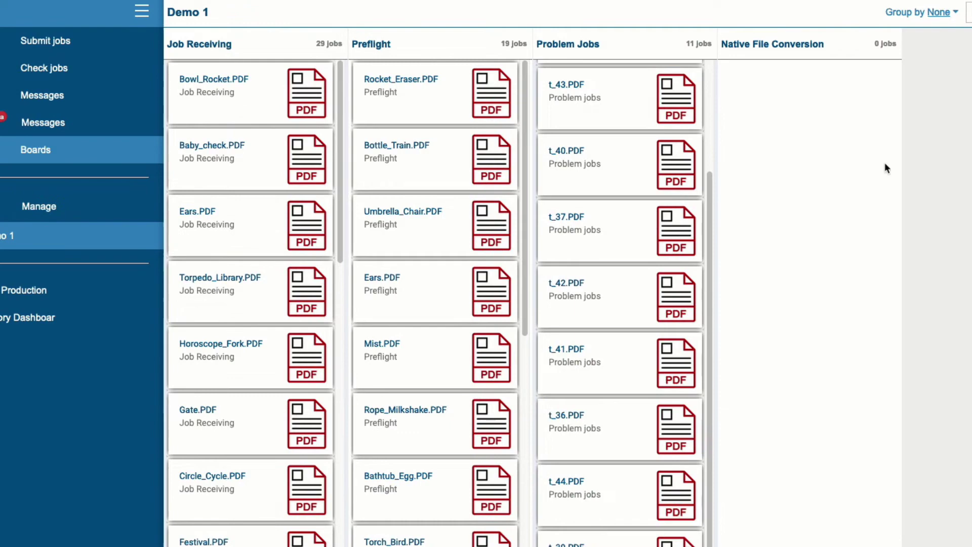
Show the messages for the problem job t_43.PDF on the Demo 1 board.
left_click(677, 101)
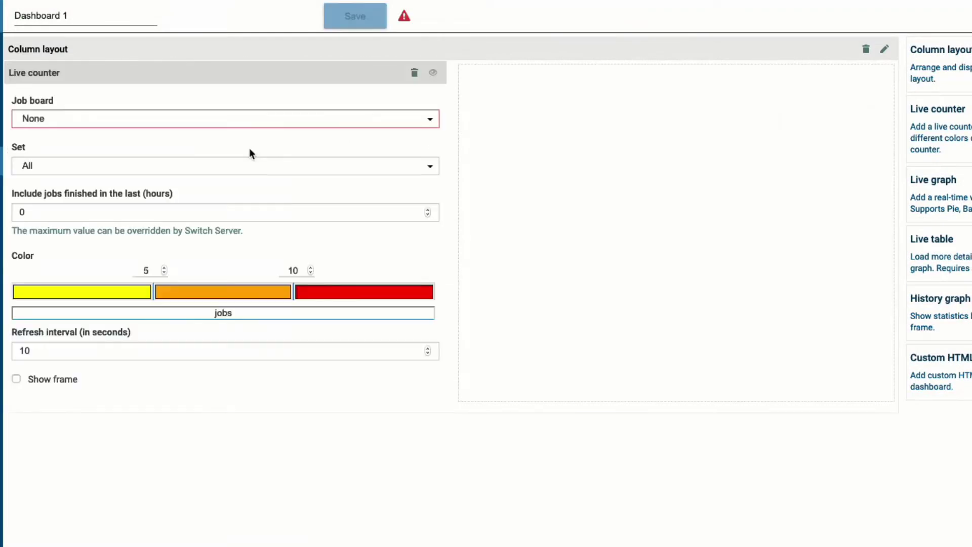
Point the first live counter at Demo 1's Job Receiving column, labelled 'Job Receiving'.
left_click(232, 118)
left_click(227, 130)
left_click(202, 165)
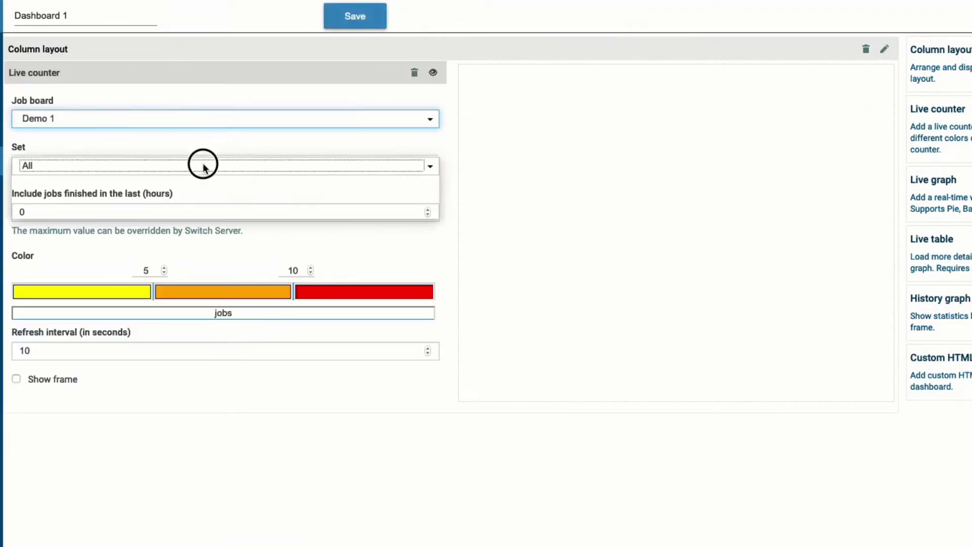
left_click(202, 176)
left_click_drag(206, 311, 291, 317)
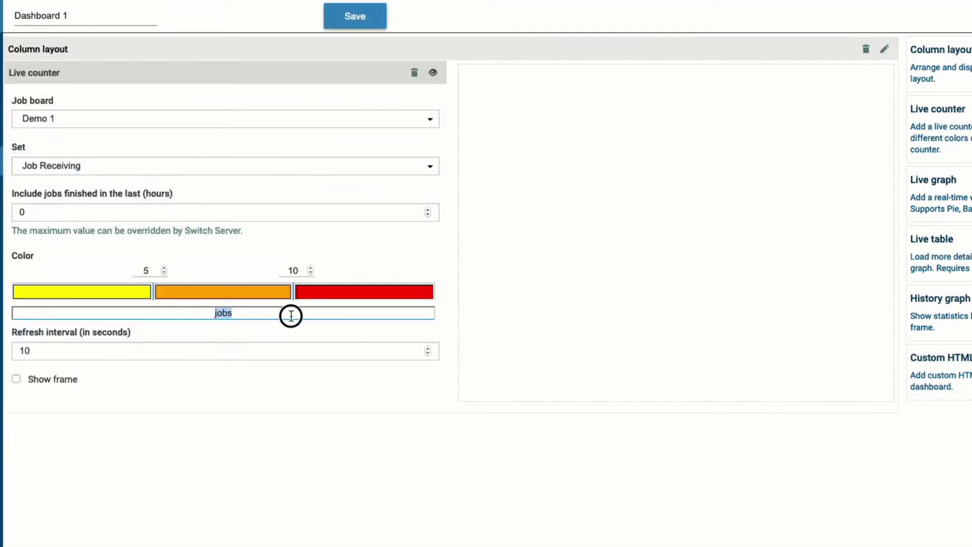
type("Job Receiving")
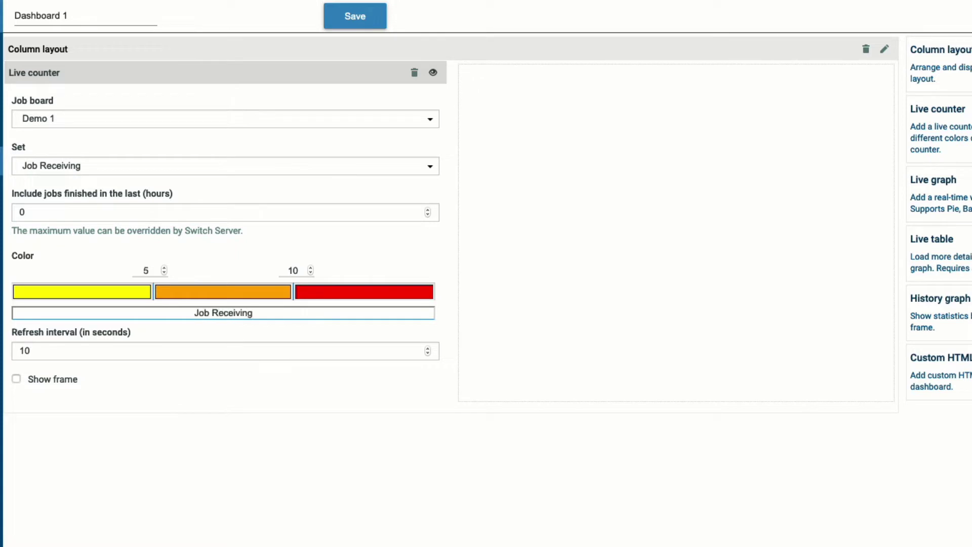
Add a second counter for Demo 1's Problem Jobs labelled 'Jobs', and save the dashboard.
left_click_drag(948, 124, 727, 150)
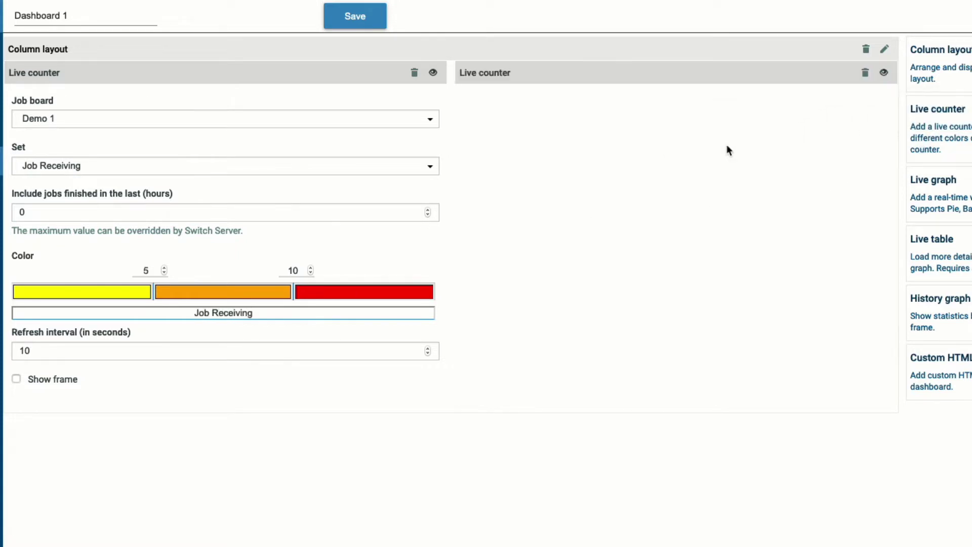
left_click(568, 119)
left_click(564, 128)
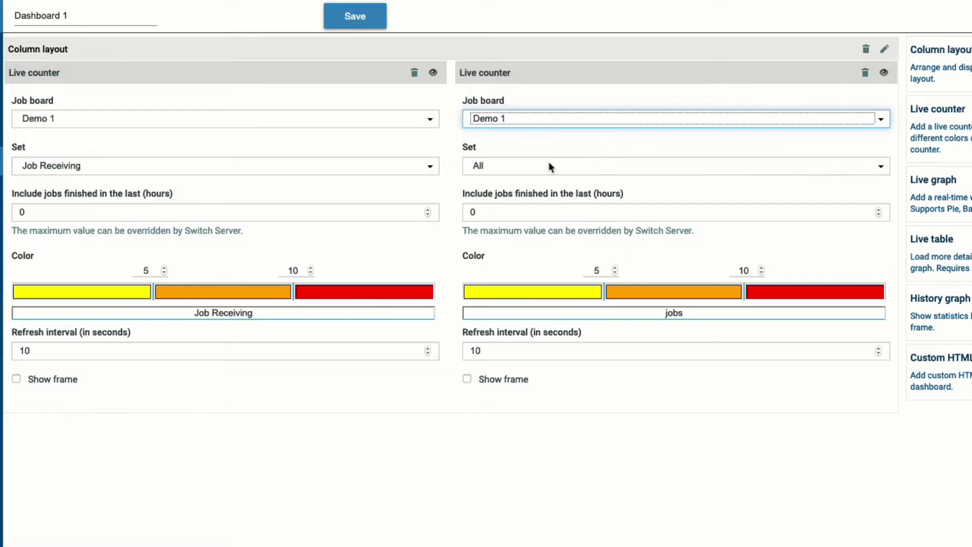
left_click(548, 165)
left_click(540, 198)
left_click_drag(657, 315, 749, 311)
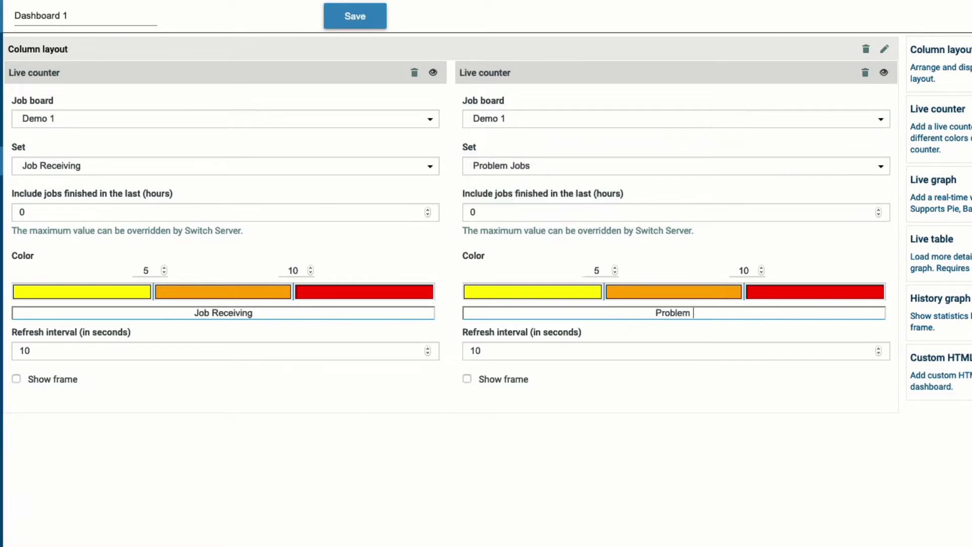
type("Jobs")
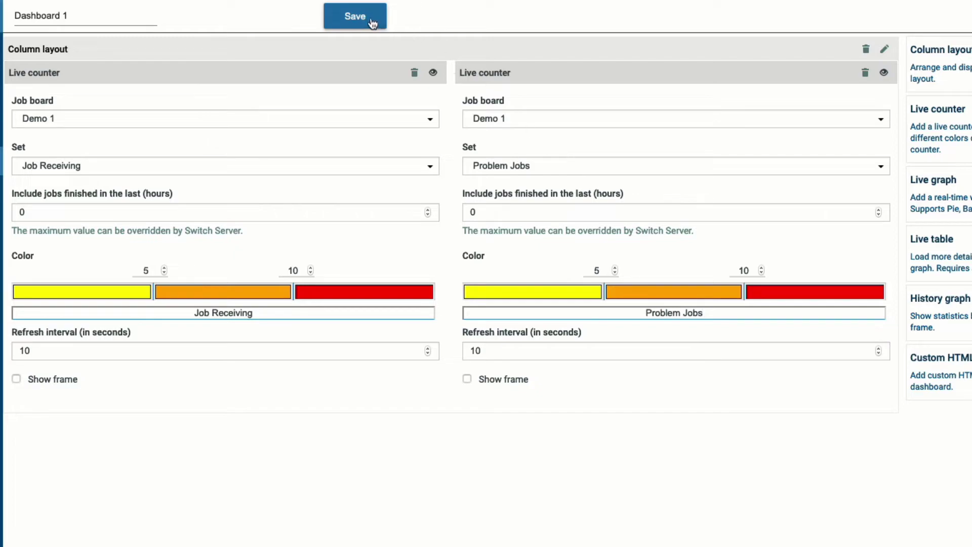
left_click(357, 18)
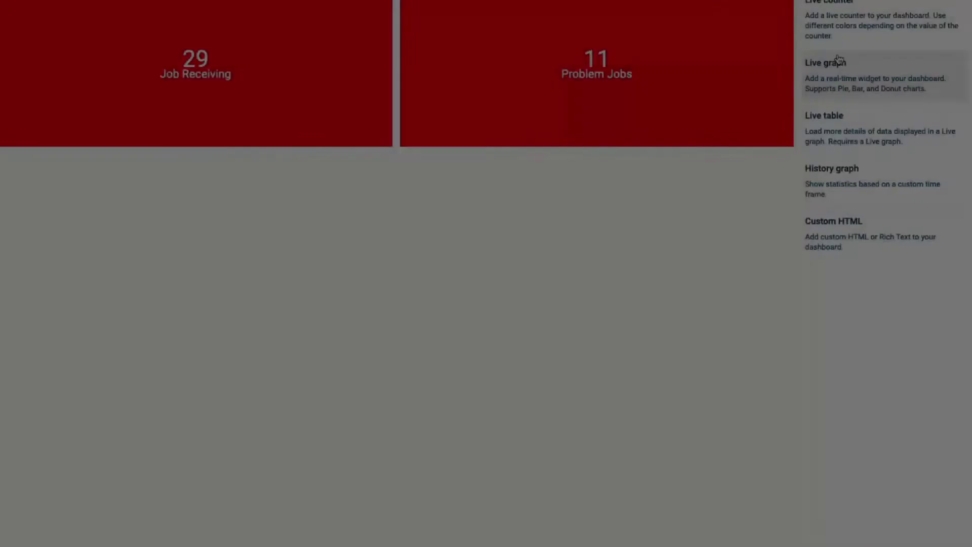
Add a Demo 1 pie chart with red Problem Jobs and column names as slice labels.
left_click_drag(827, 62, 571, 172)
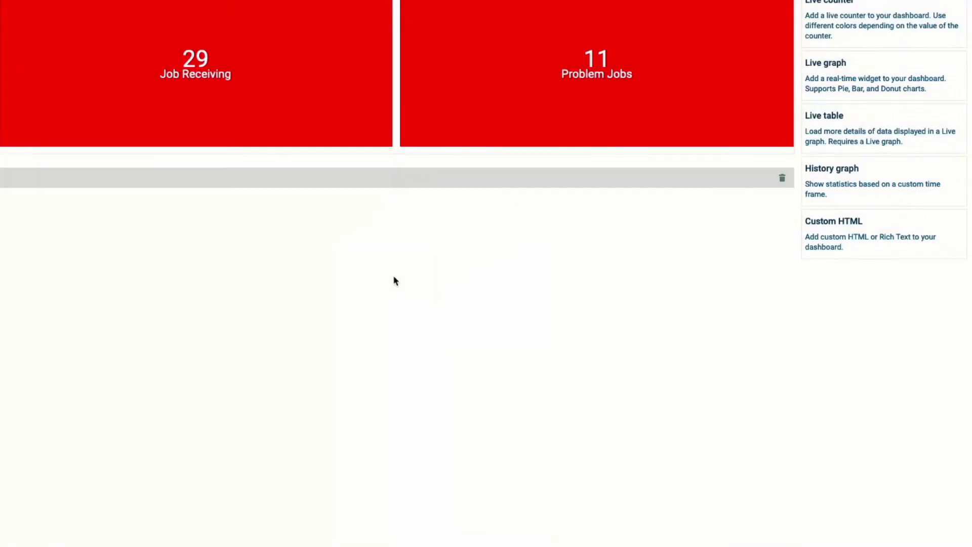
left_click(248, 266)
left_click(241, 269)
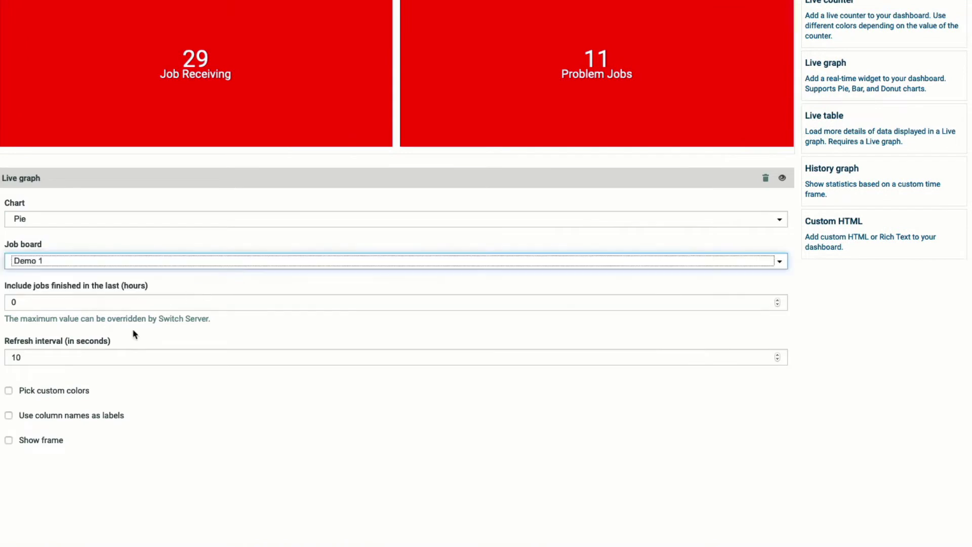
left_click(9, 391)
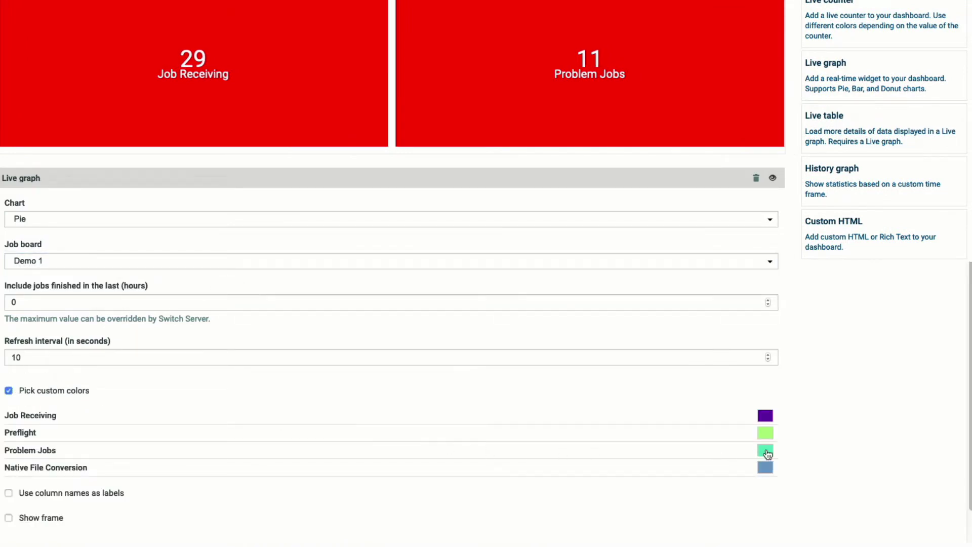
left_click(766, 450)
left_click(810, 355)
left_click(9, 493)
left_click(773, 180)
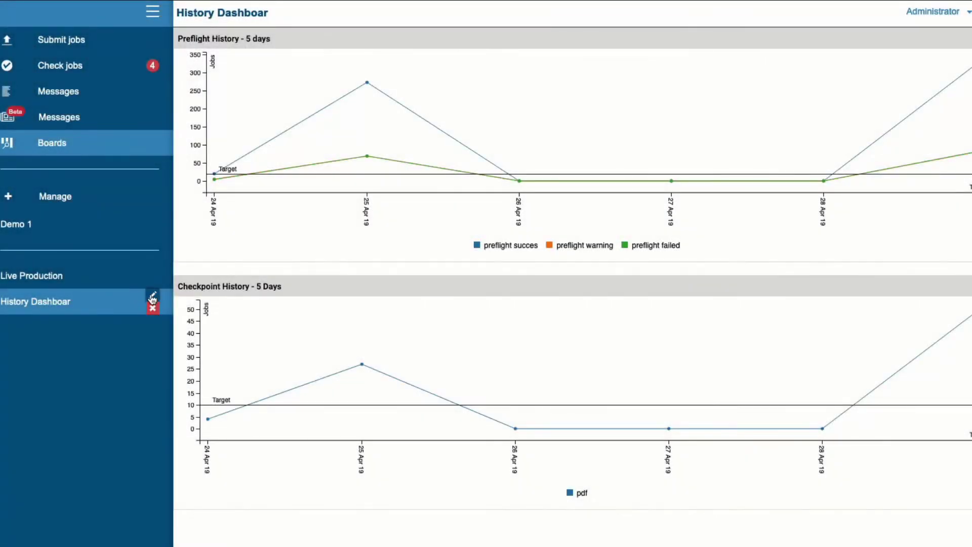
Change the Preflight History chart's target value from 20 to 25.
left_click(152, 297)
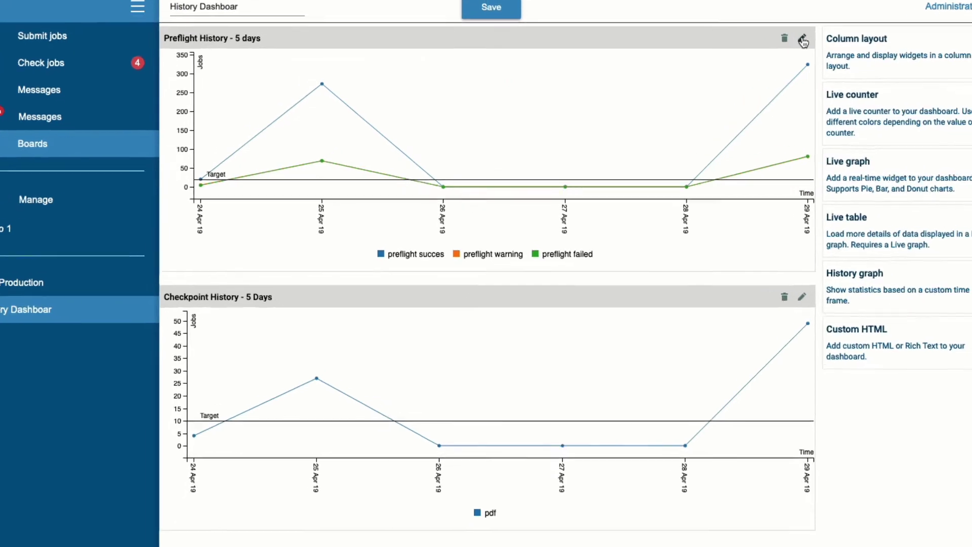
left_click(803, 40)
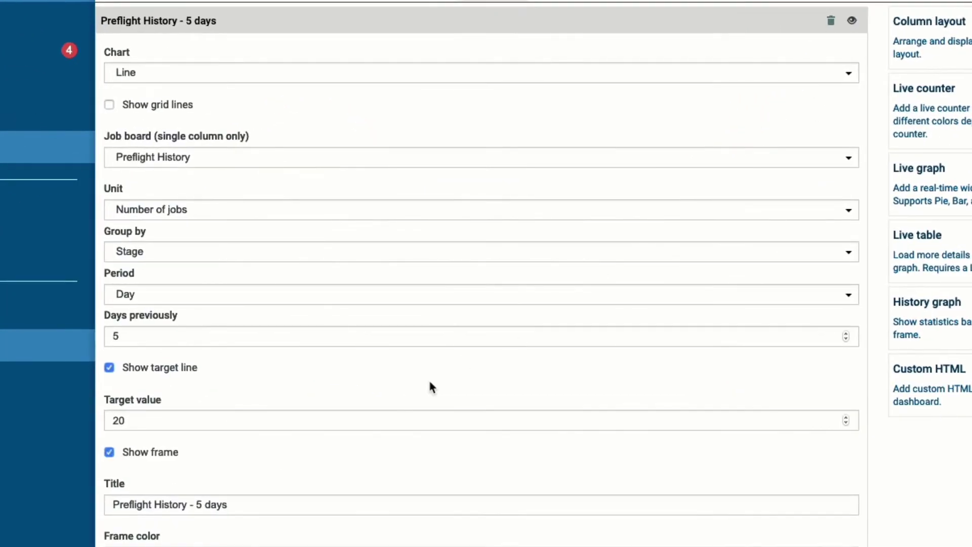
left_click_drag(175, 423, 105, 419)
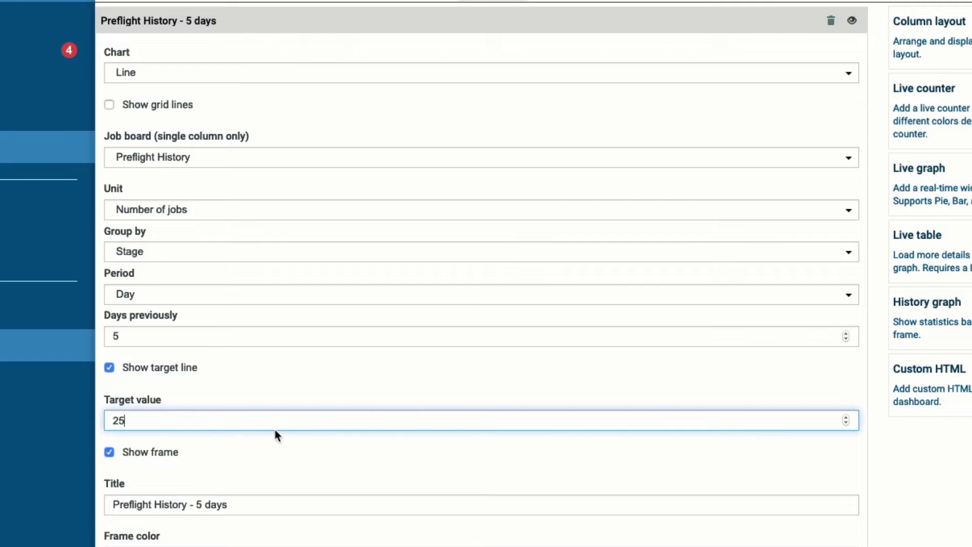
key("Return")
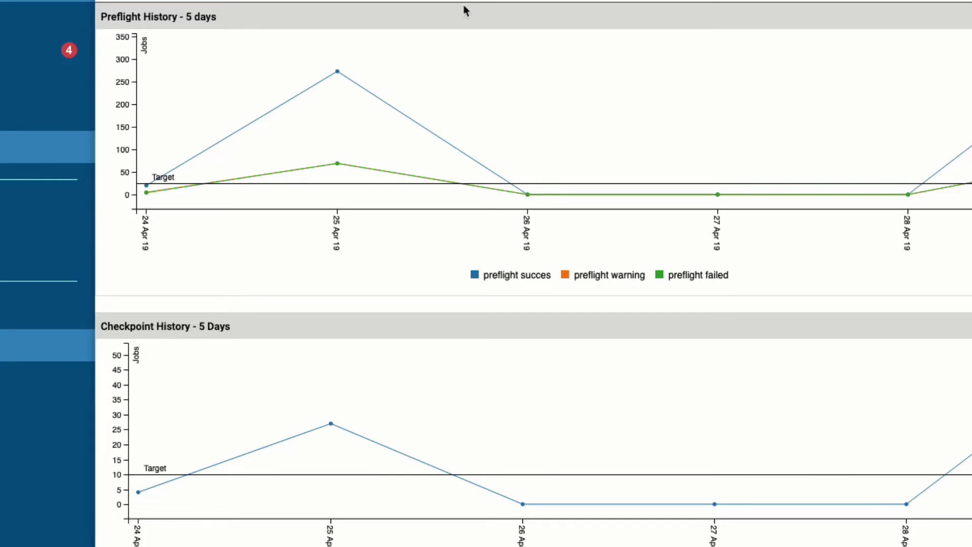
mouse_move(410, 82)
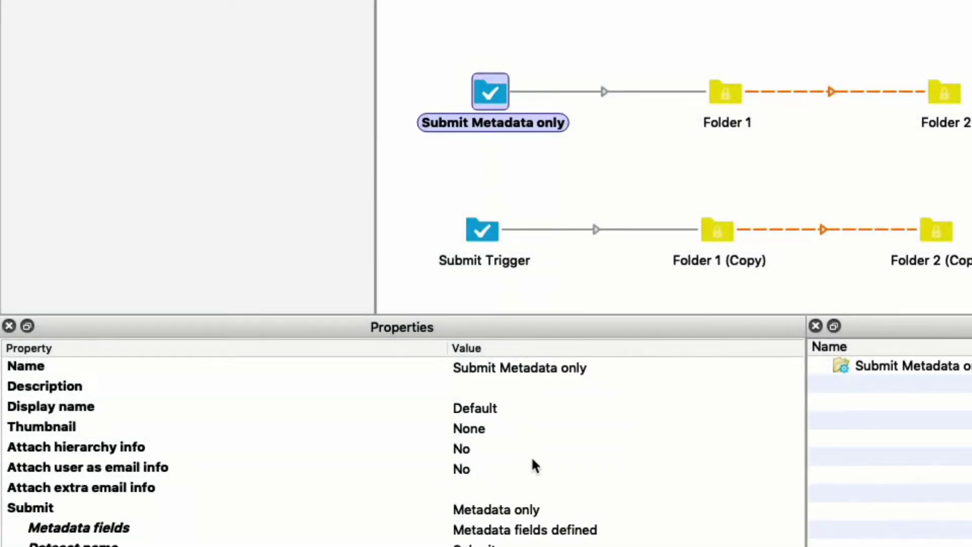
Leave the first submit point's Submit option on Metadata only.
left_click(530, 512)
left_click(530, 511)
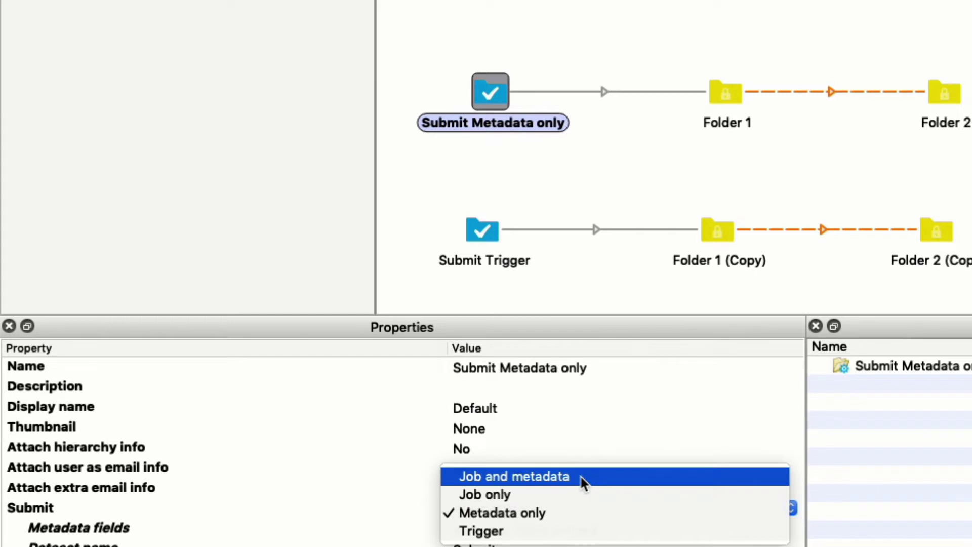
left_click(588, 520)
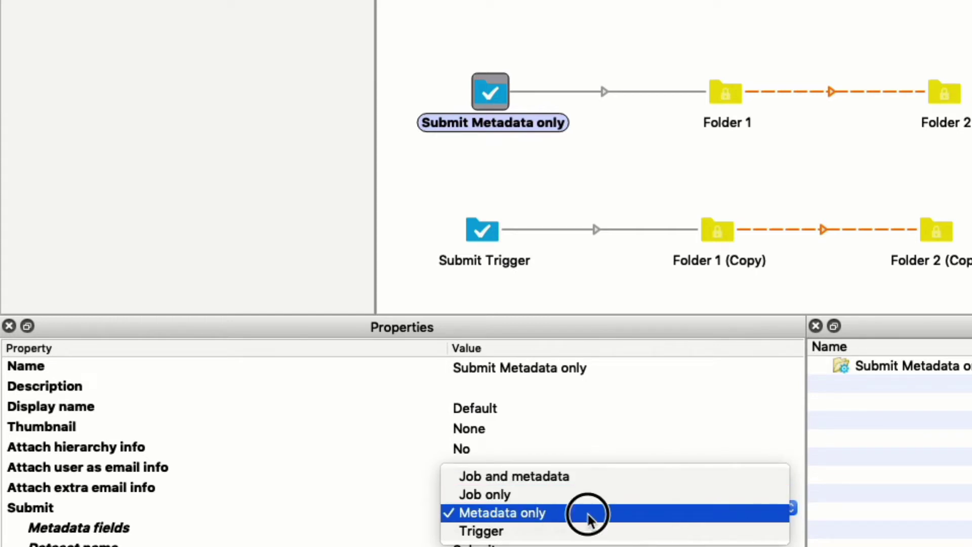
Set the Submit Trigger point's Submit option to Trigger.
left_click(483, 246)
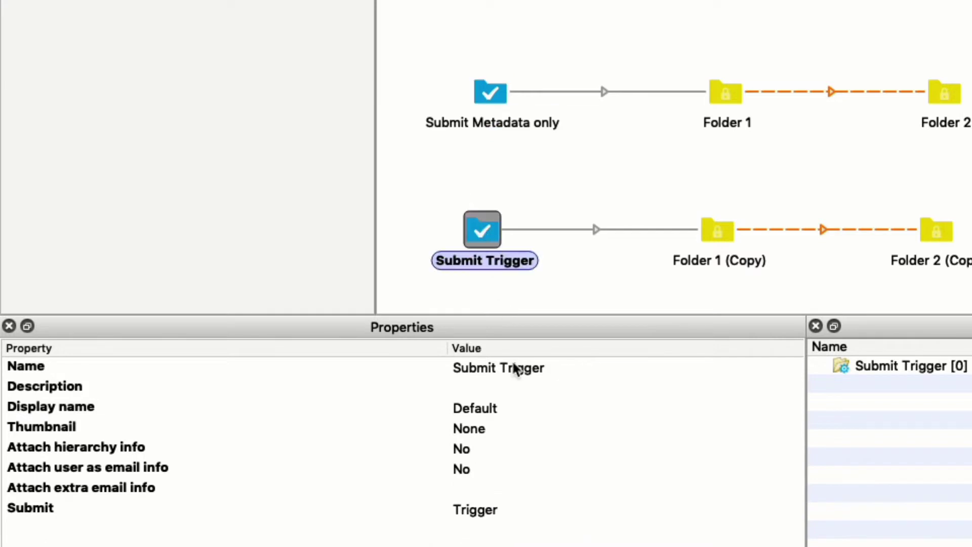
left_click(497, 514)
left_click(500, 514)
left_click(500, 513)
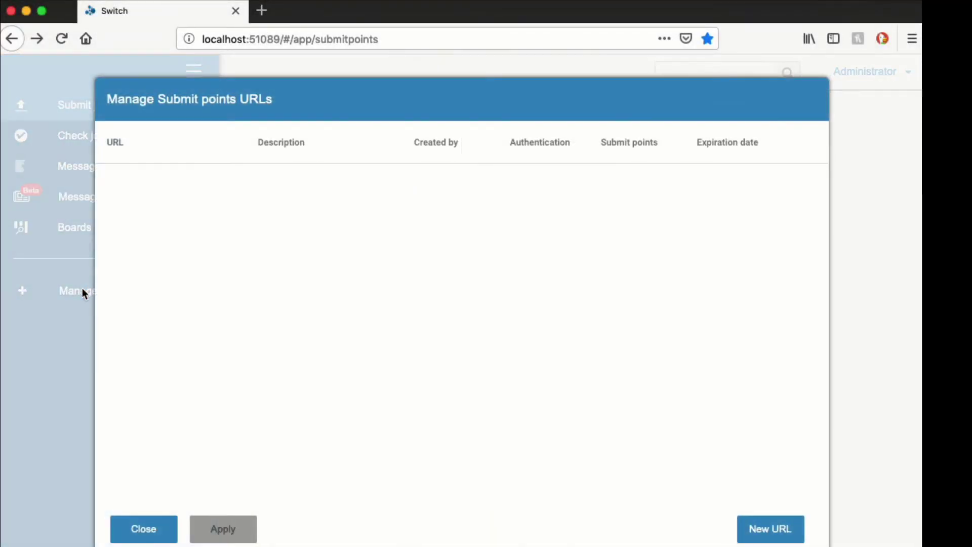
Create a new URL covering both the Submit Metadata only and Submit Trigger points.
left_click(754, 529)
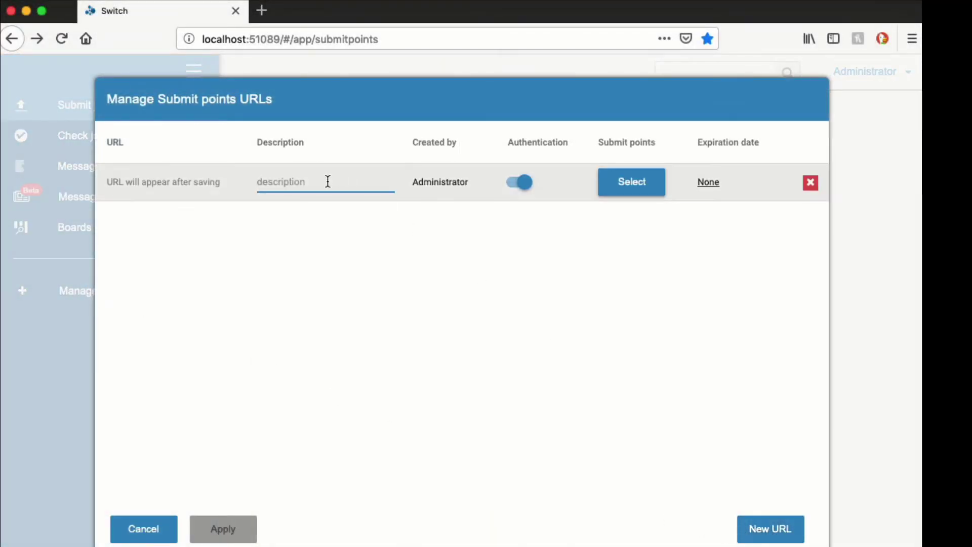
type("Submit Points")
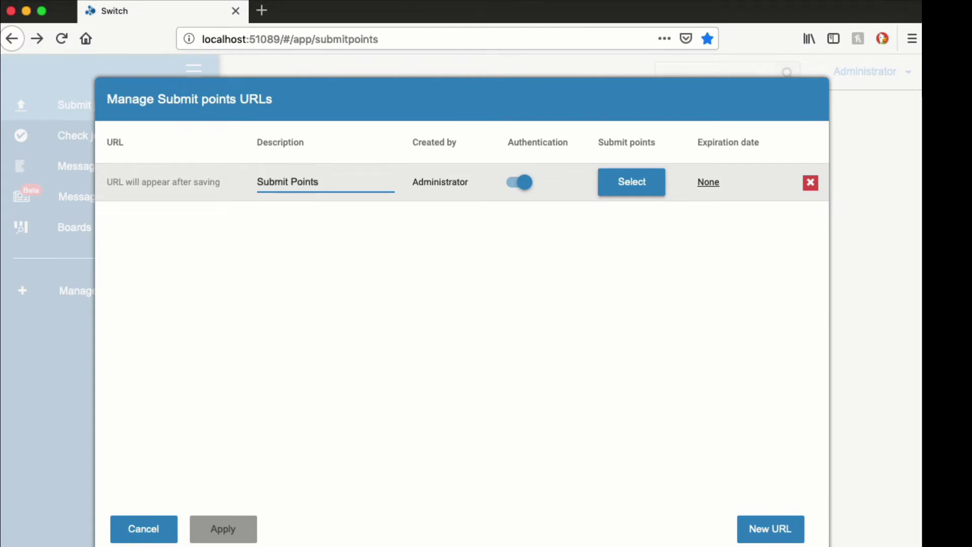
left_click(640, 183)
left_click(650, 273)
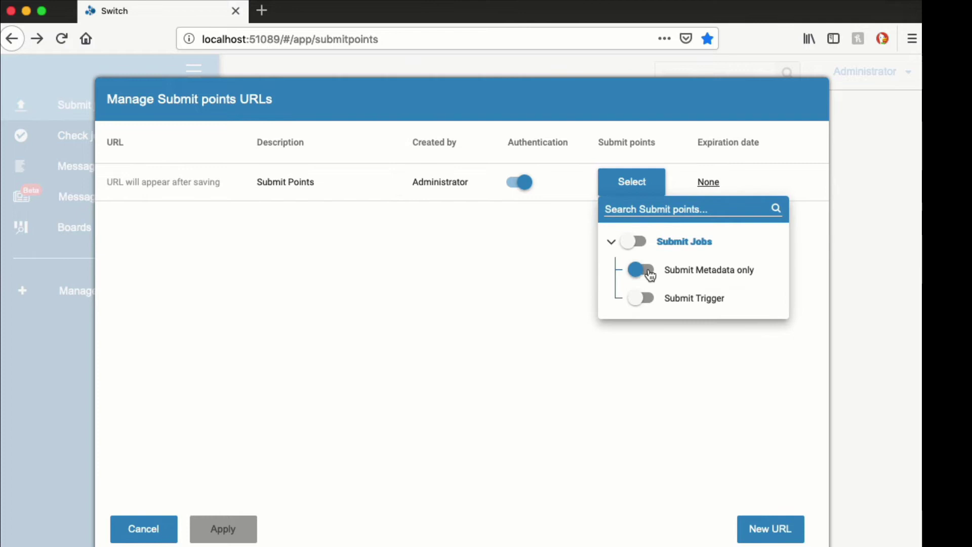
left_click(647, 300)
left_click(557, 327)
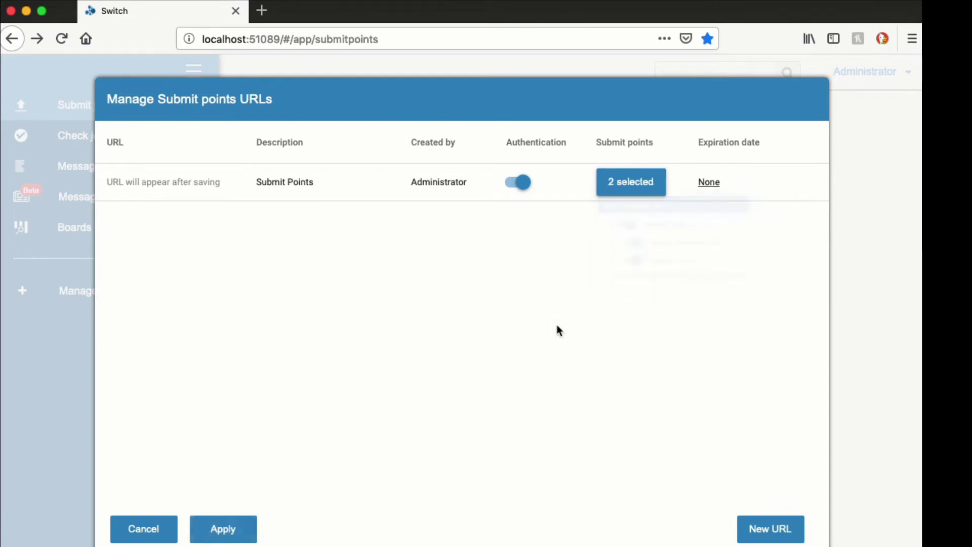
Keep authentication on, set the expiry to 05/01/2019, and apply the URL.
left_click(512, 189)
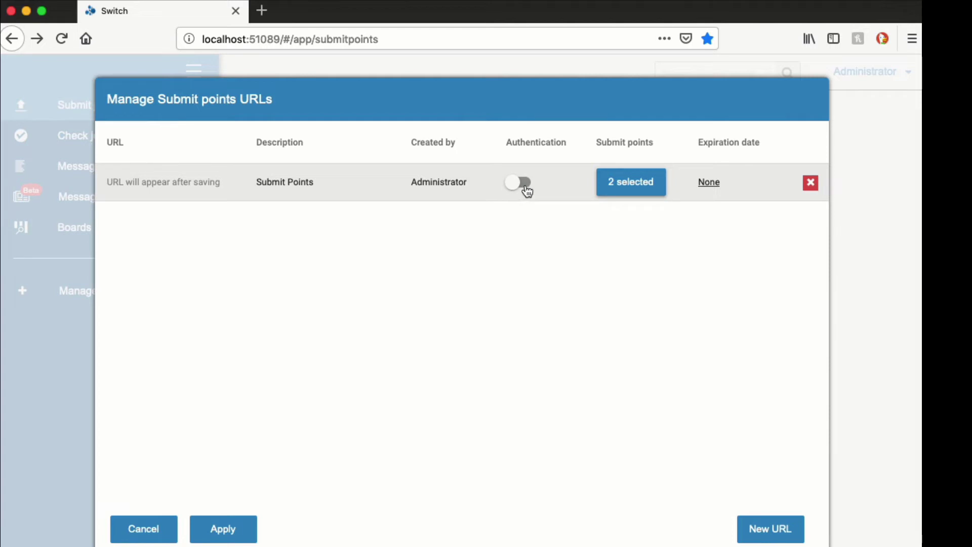
left_click(525, 186)
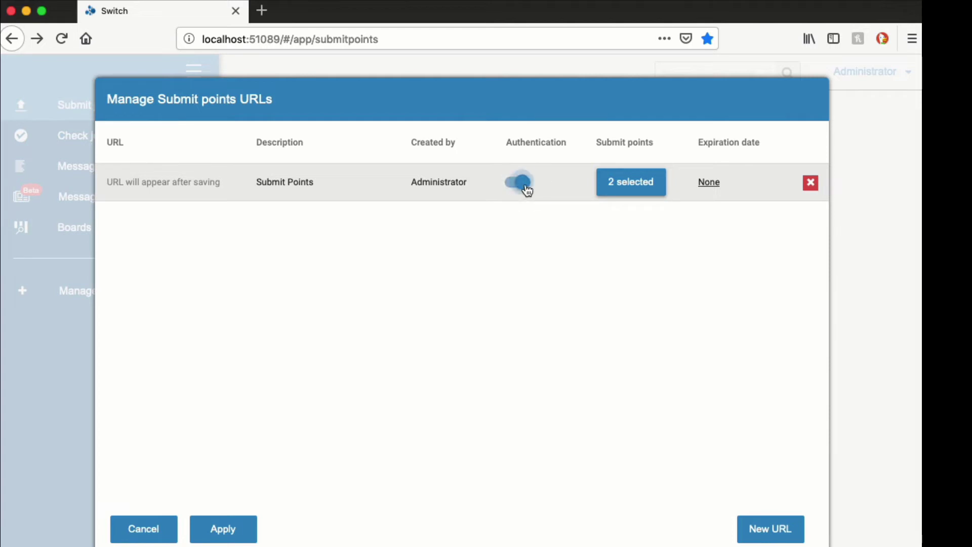
left_click(713, 183)
left_click(776, 248)
left_click(777, 443)
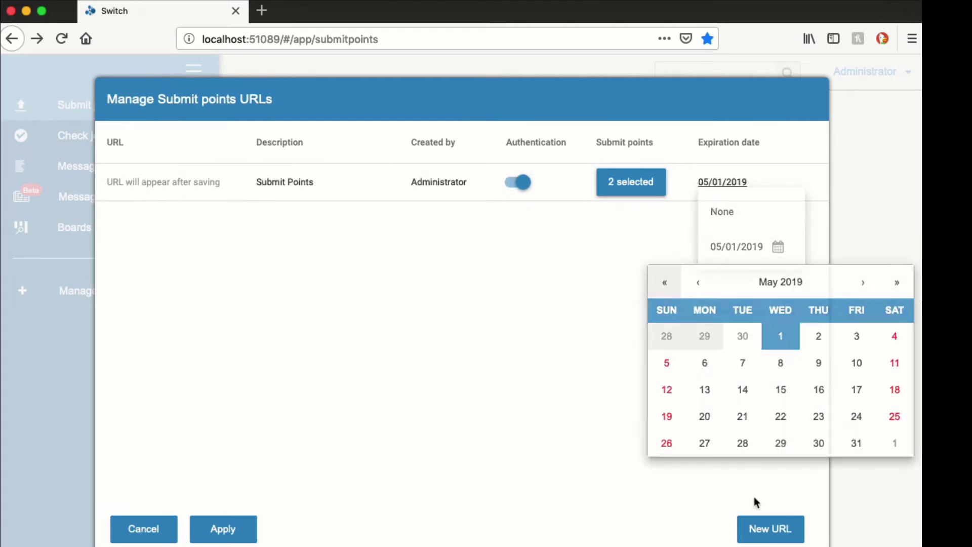
left_click(754, 498)
left_click(230, 529)
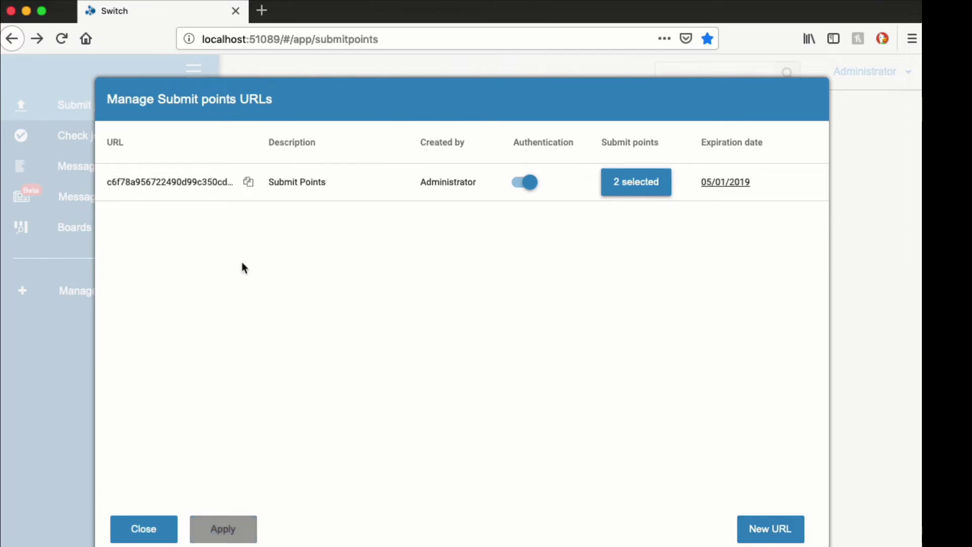
Copy the generated URL and close the submit points URL manager.
left_click(248, 181)
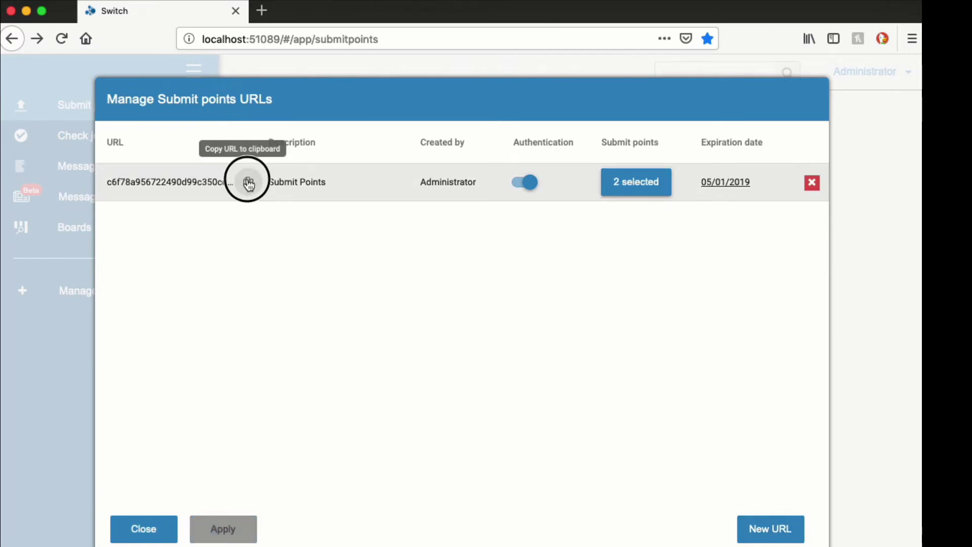
left_click(141, 537)
left_click(406, 38)
Paste the copied submit points URL into the browser and load it.
key("super+v")
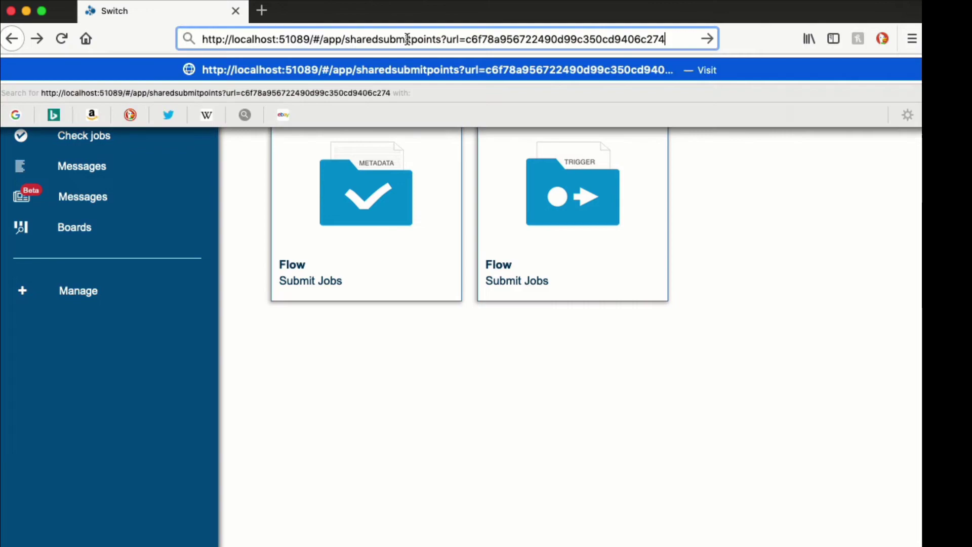
key("Return")
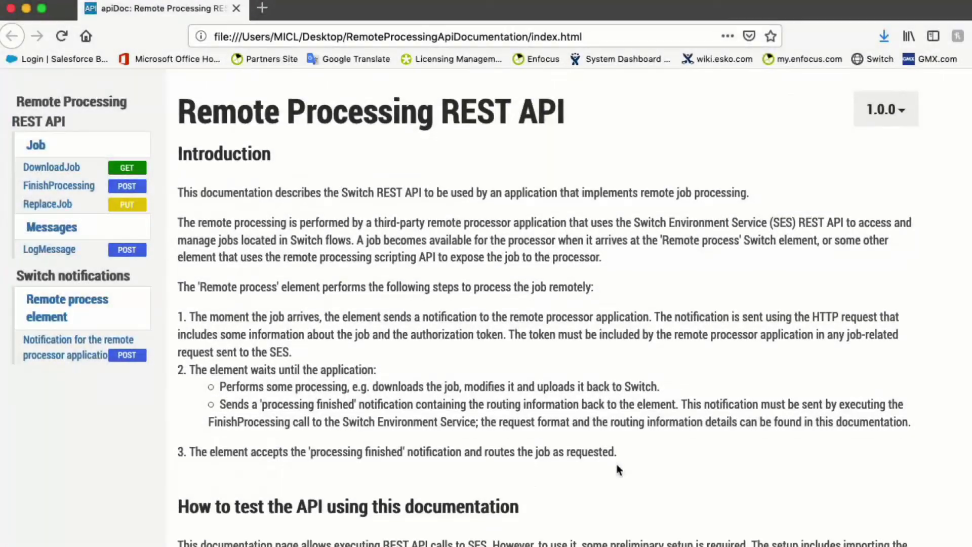
Check the Remote process element's Notification URL in Switch, then deselect the element.
scroll(616, 466, "down", 5)
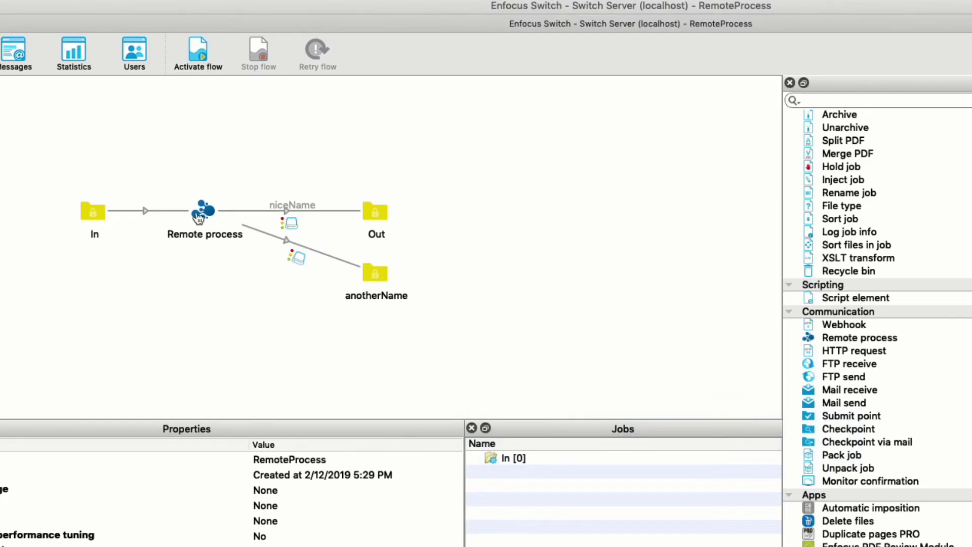
left_click(203, 210)
left_click(416, 490)
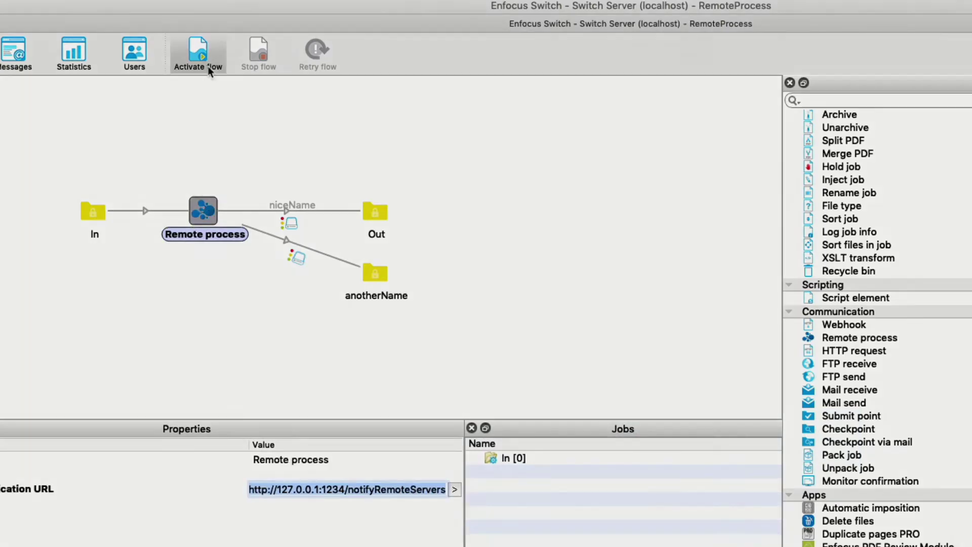
left_click(198, 50)
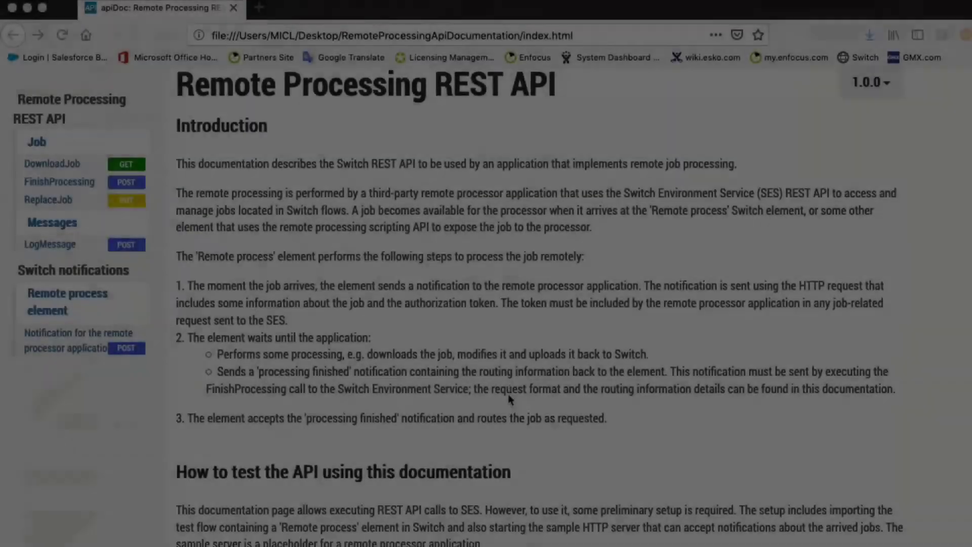
Scroll the Remote Processing API docs down to the DownloadJob Send a Sample Request form.
scroll(509, 397, "down", 8)
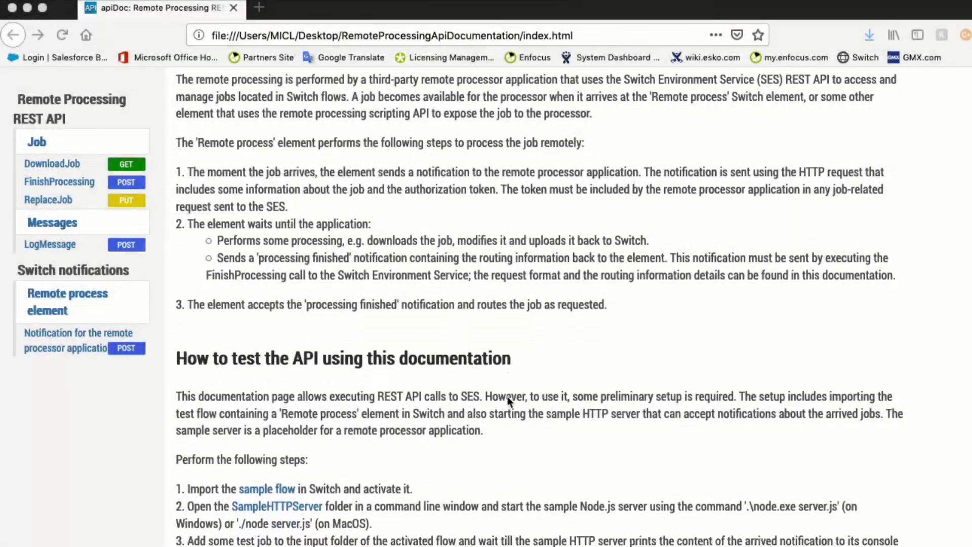
scroll(508, 403, "down", 15)
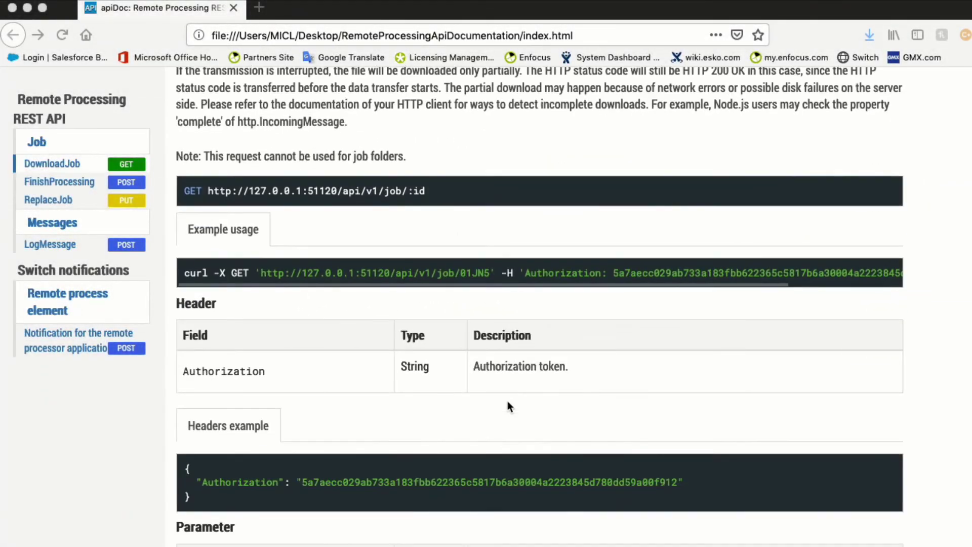
scroll(509, 404, "down", 8)
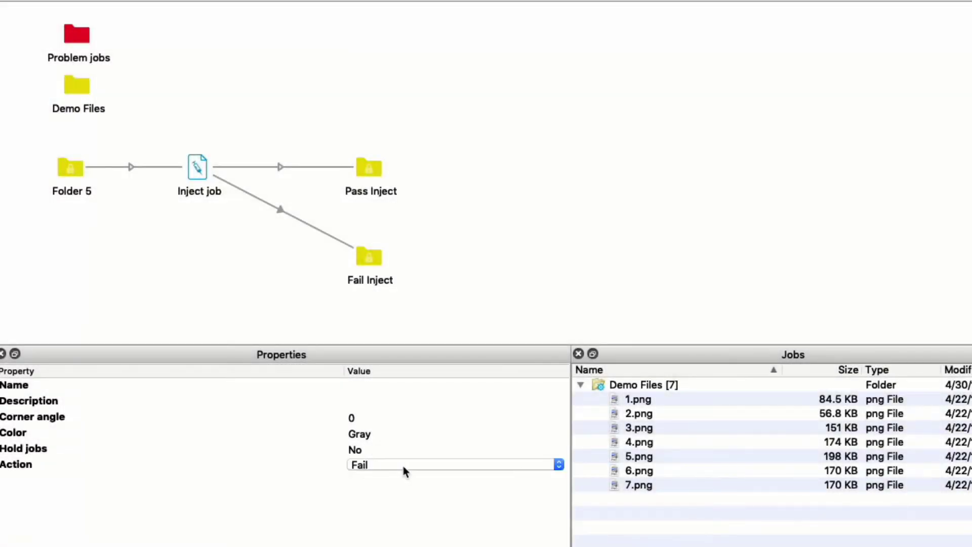
Set the Fail Inject connection's Action to Fail and activate the flow.
left_click(403, 469)
left_click(404, 468)
left_click(287, 1)
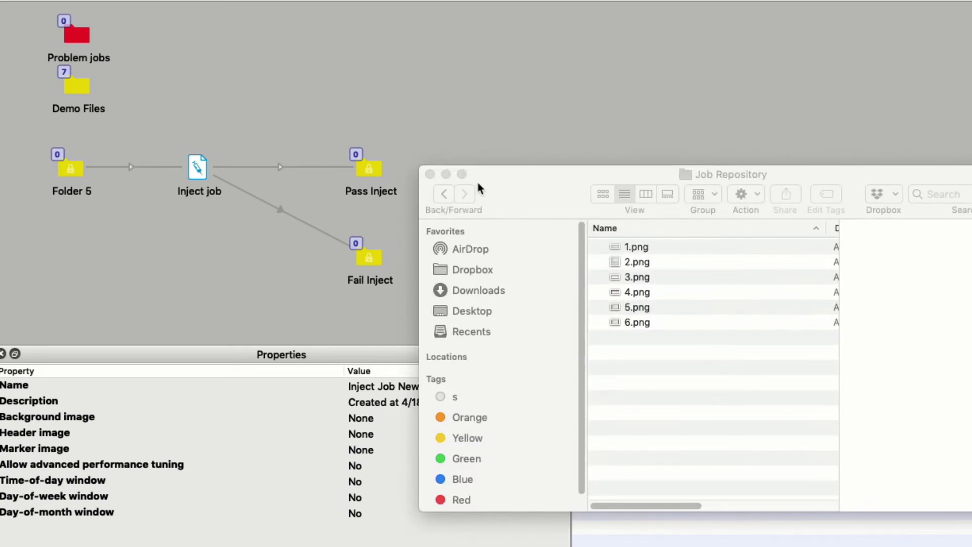
Close the Job Repository window and drop the seven demo PNGs onto Folder 5.
left_click(430, 175)
left_click(673, 486)
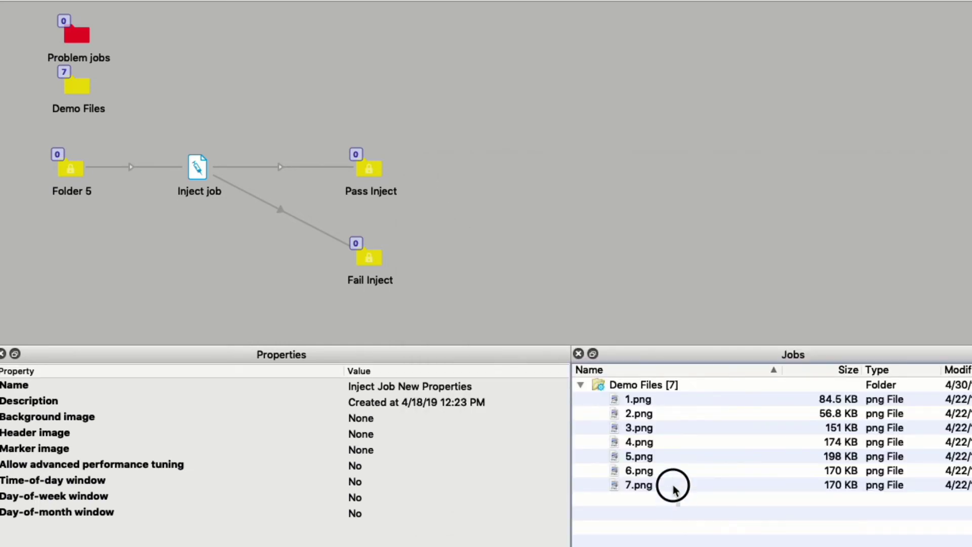
left_click_drag(673, 486, 74, 170)
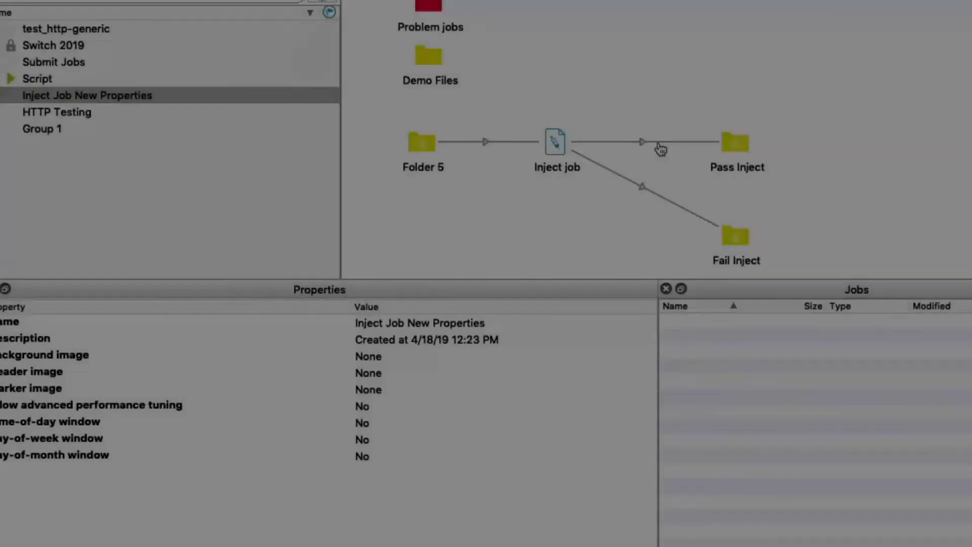
View the inject connection's Job name value options without changing them.
left_click(659, 143)
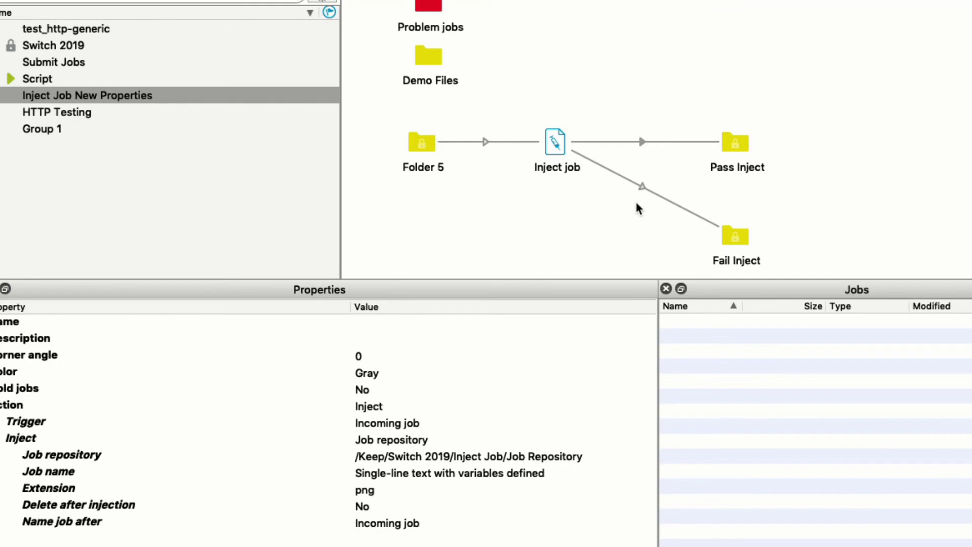
left_click(541, 475)
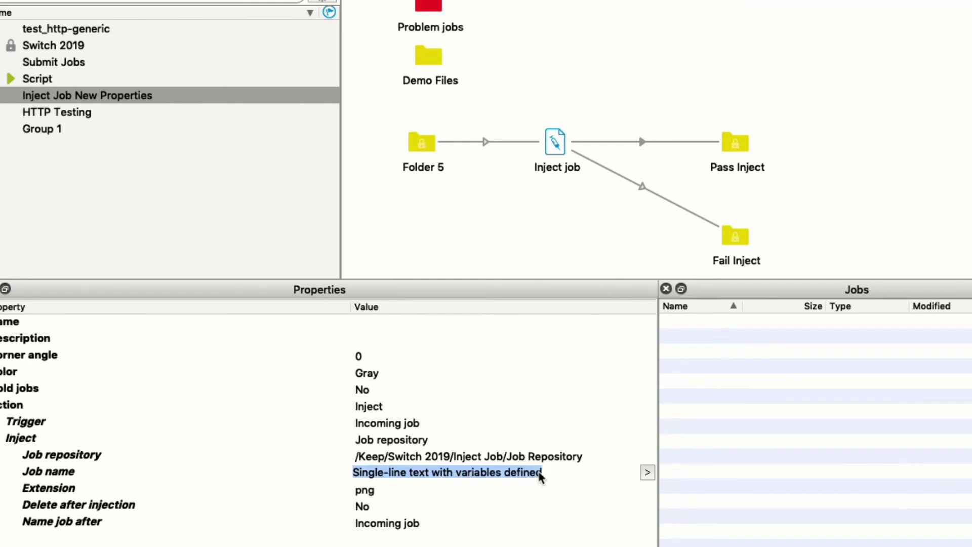
left_click(648, 472)
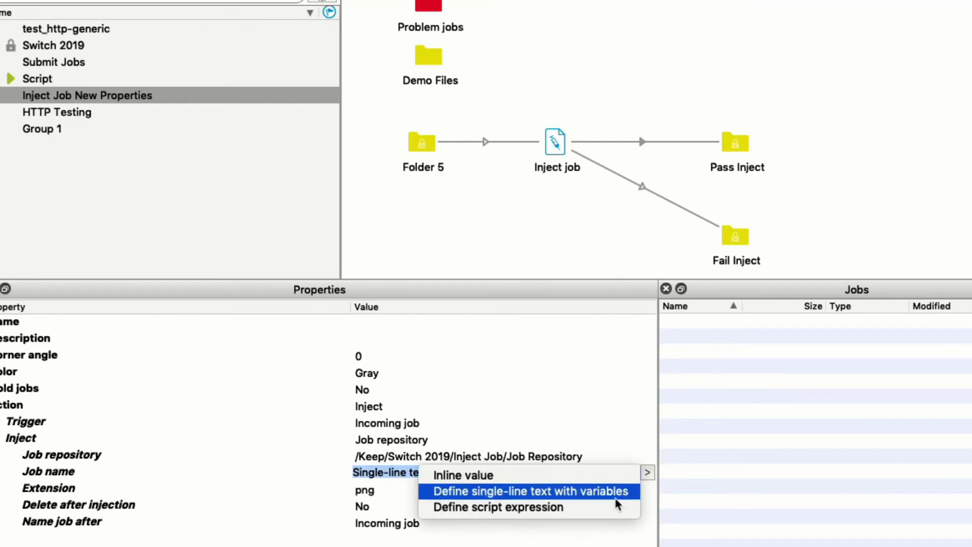
left_click(738, 458)
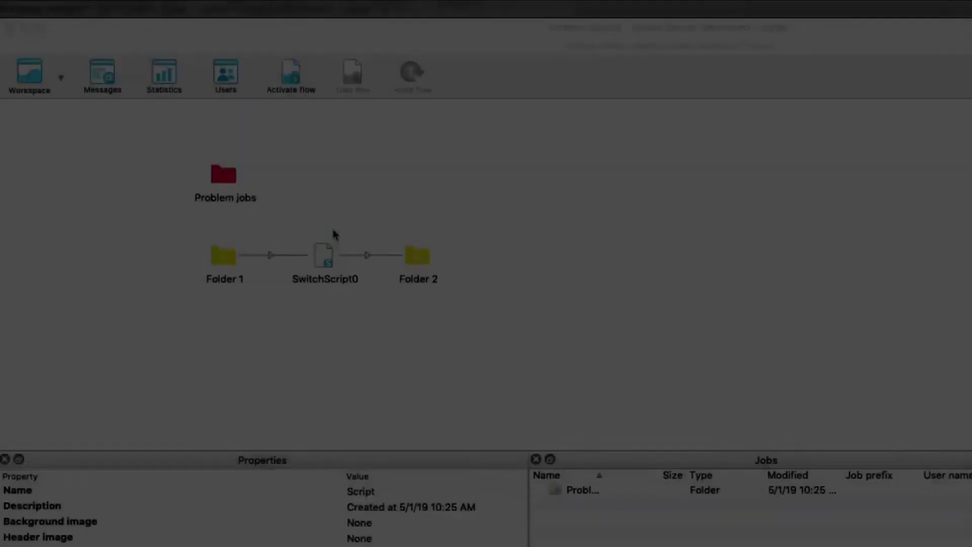
Edit SwitchScript0's script package, changing the s.log level from 1 to 2.
right_click(323, 254)
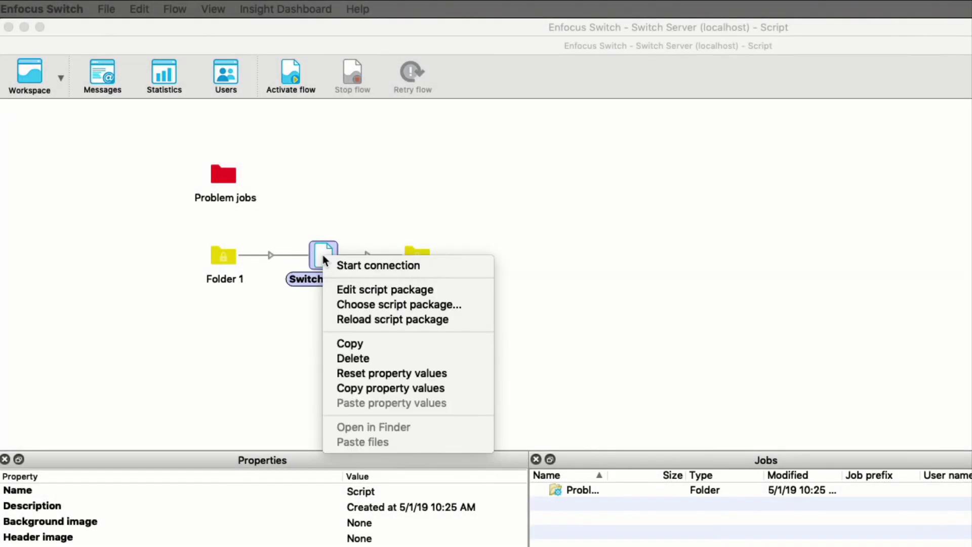
left_click(356, 290)
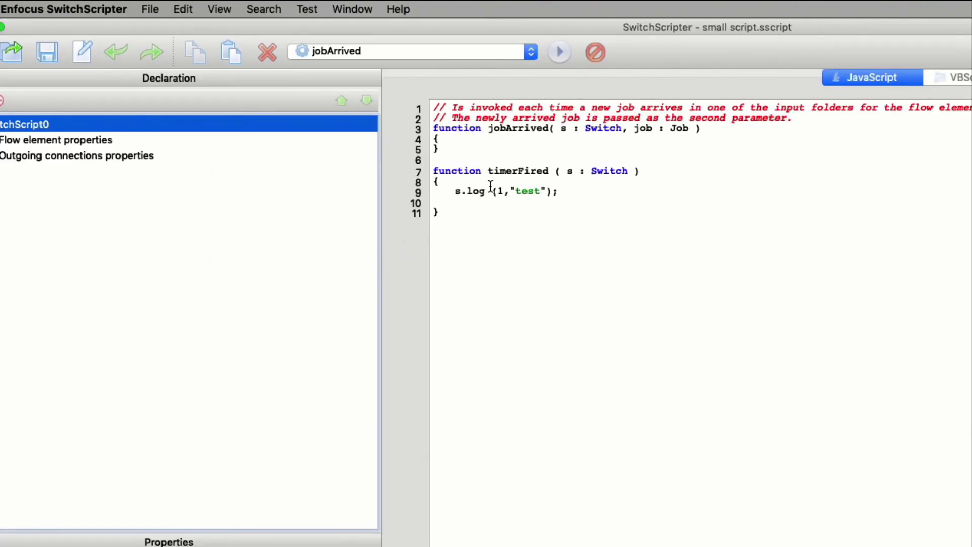
left_click(500, 190)
key("BackSpace")
type("2")
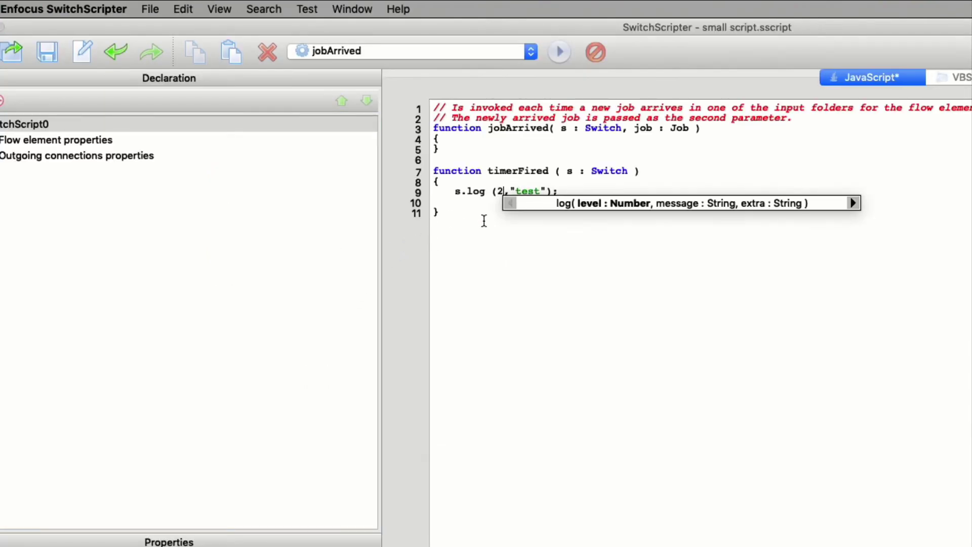
Save and close the script, then activate the Script flow.
left_click_drag(150, 9, 157, 57)
key("super+w")
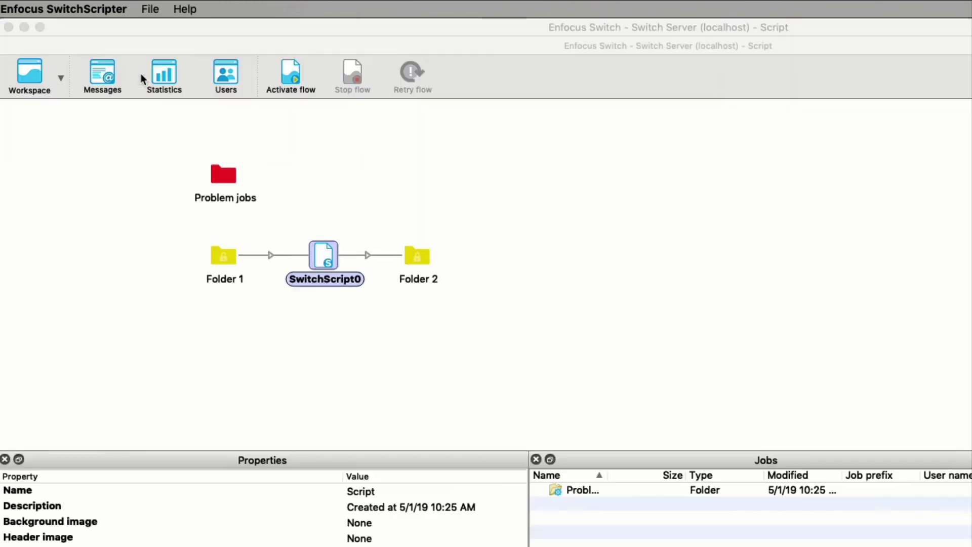
left_click(342, 318)
left_click(289, 79)
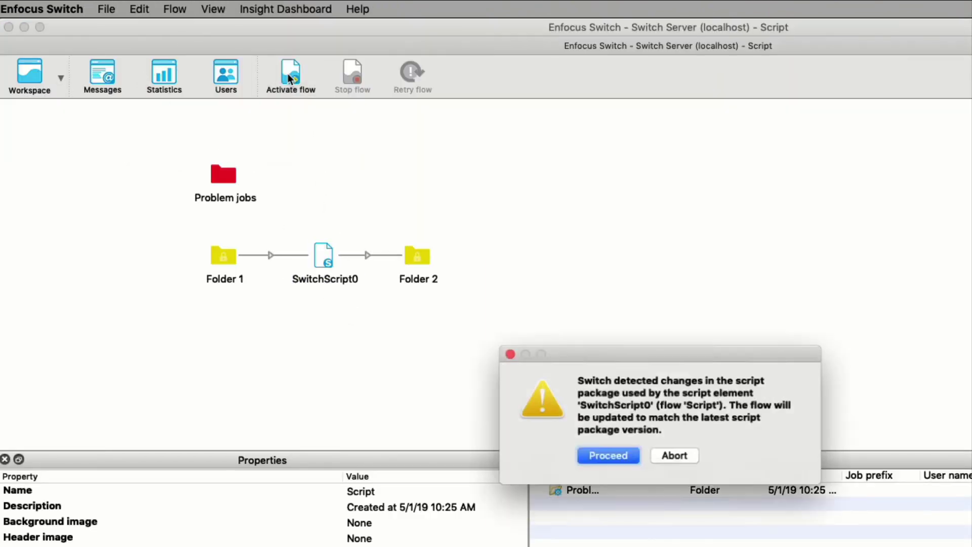